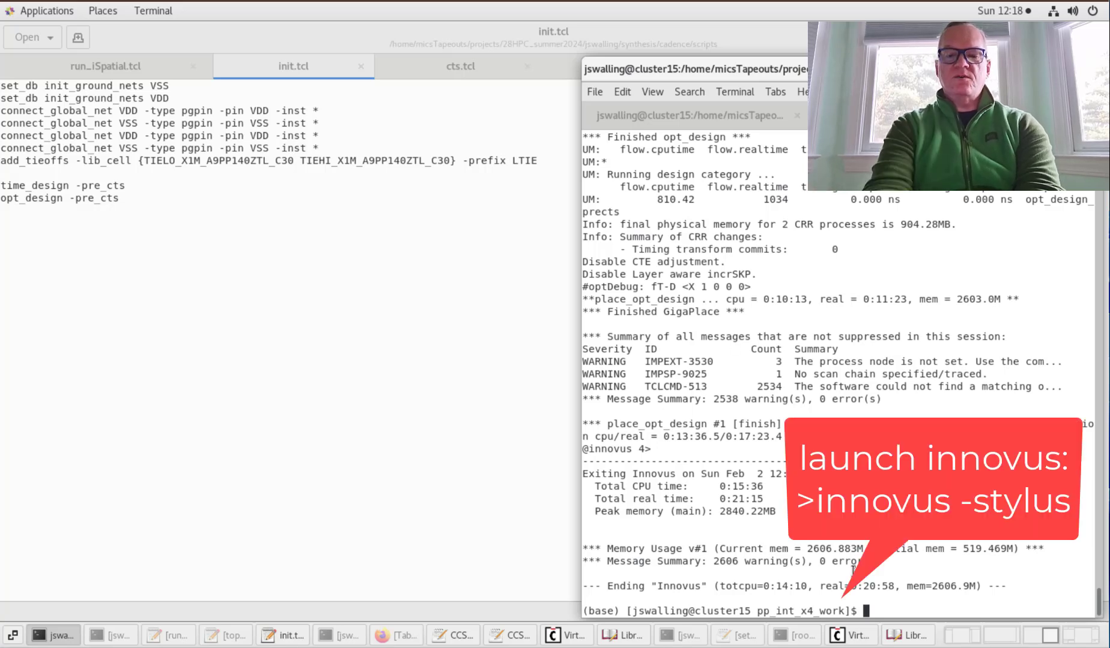
# Launch Innovus in stylus mode by running innovus -stylus in the terminal
pyautogui.write('inno')
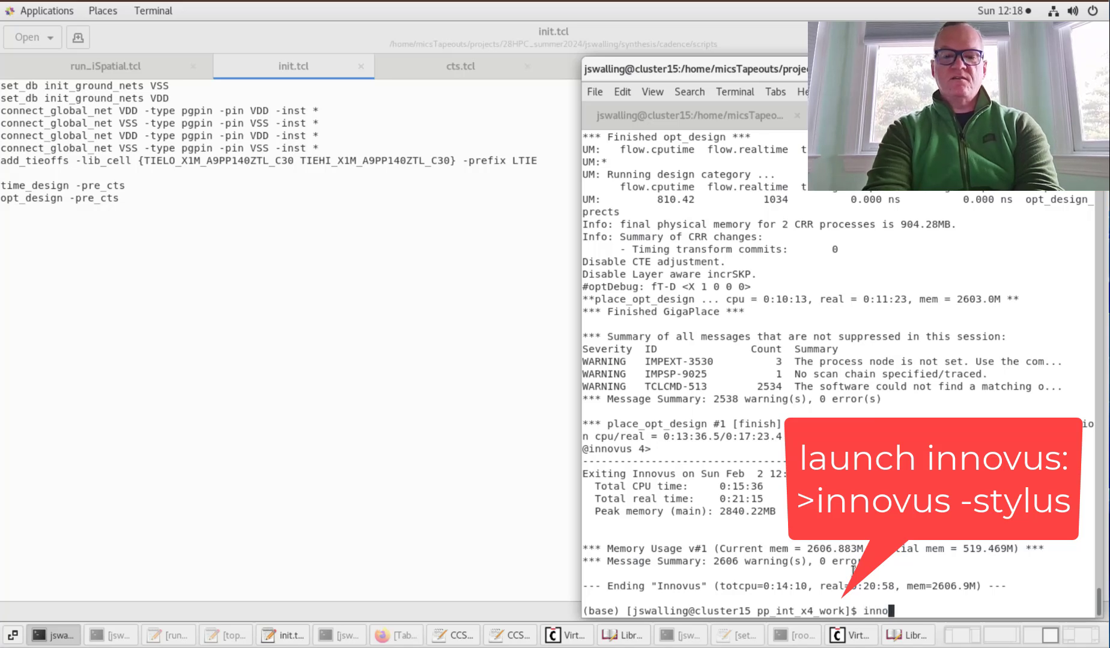
pyautogui.write('vus -s')
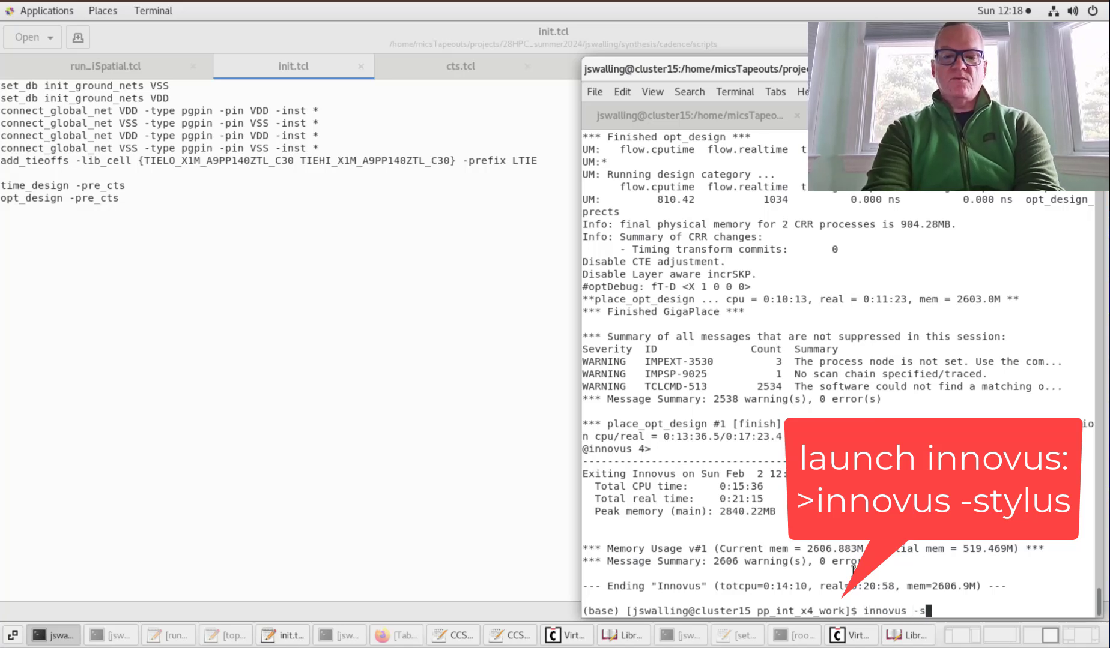
pyautogui.write('tylus')
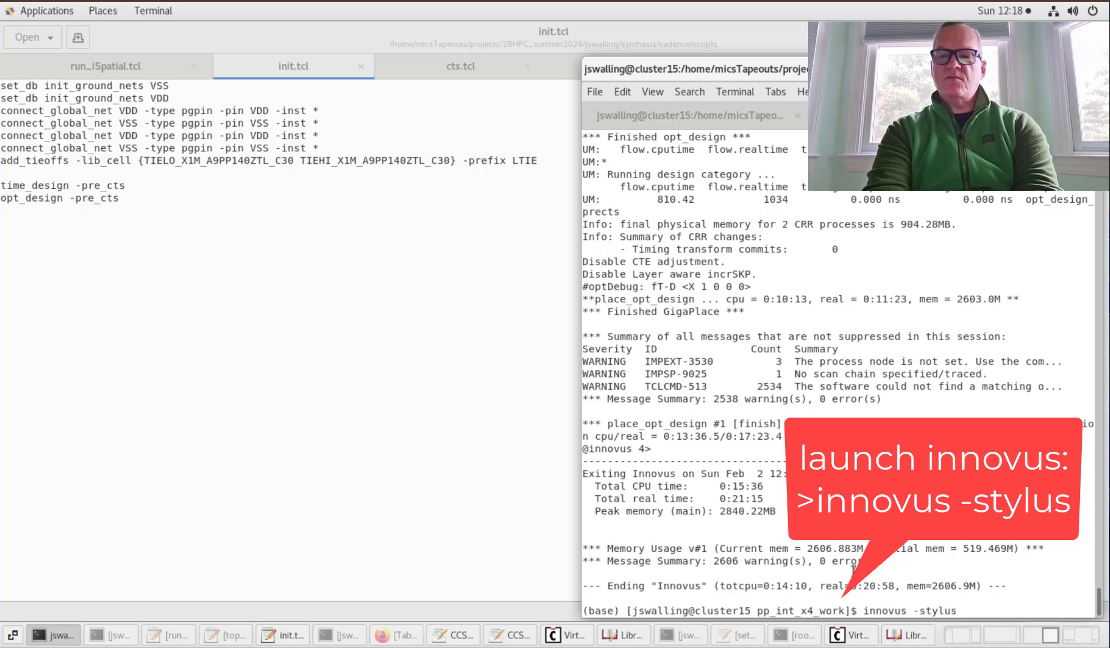
pyautogui.press('Return')
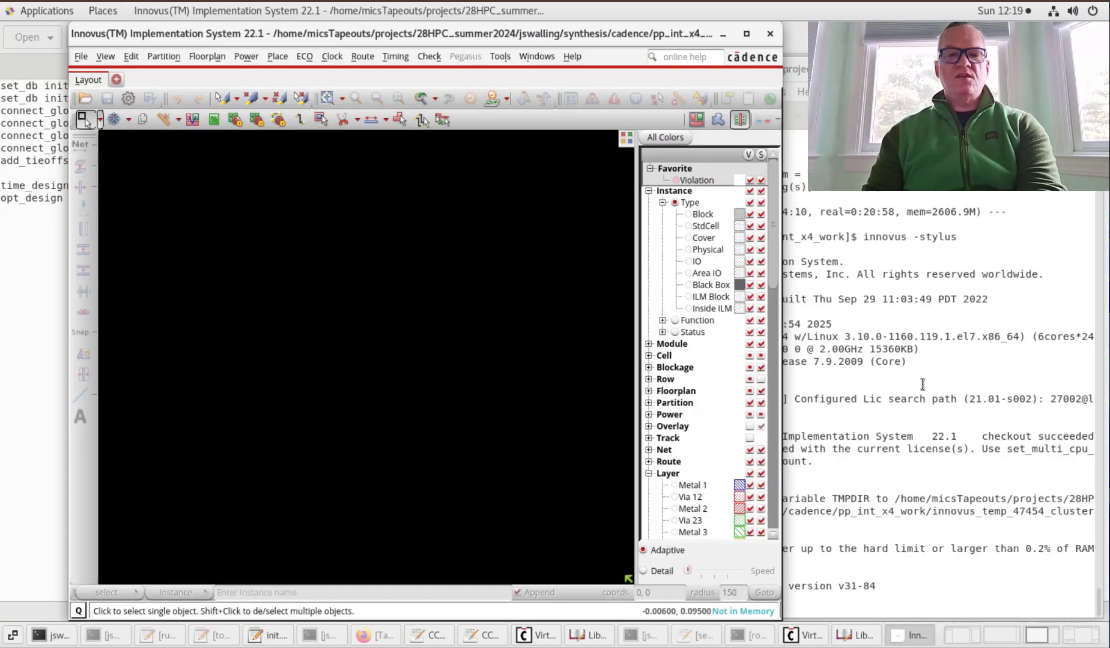
# Load the INVS/ design database with read_db INVS/ at the Innovus console
pyautogui.click(922, 384)
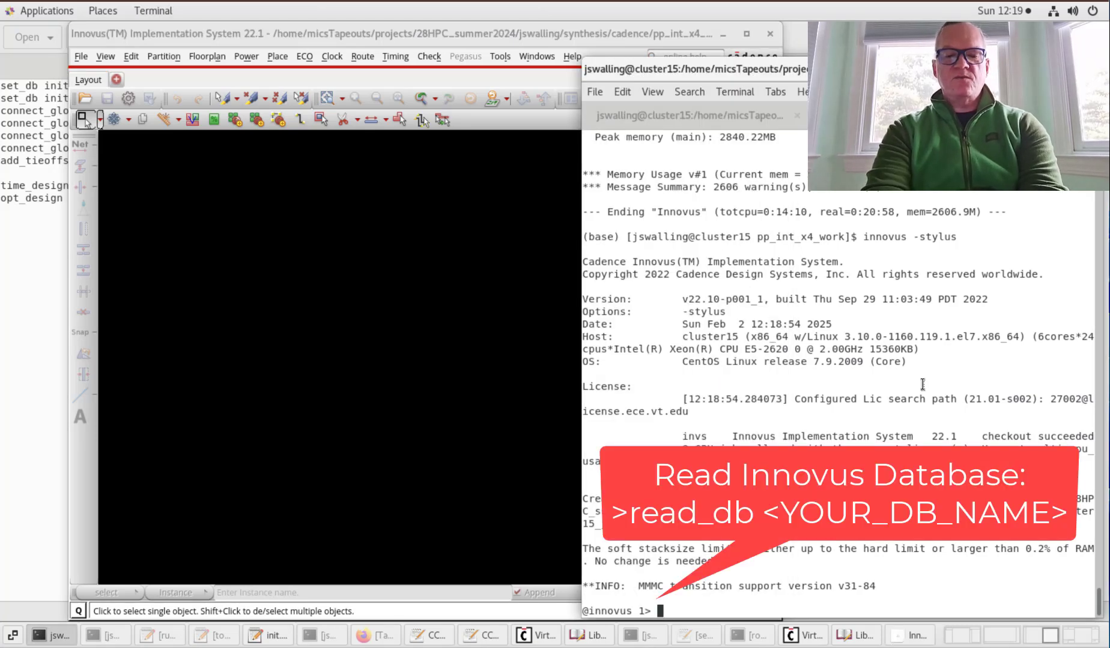
pyautogui.write('read_db ')
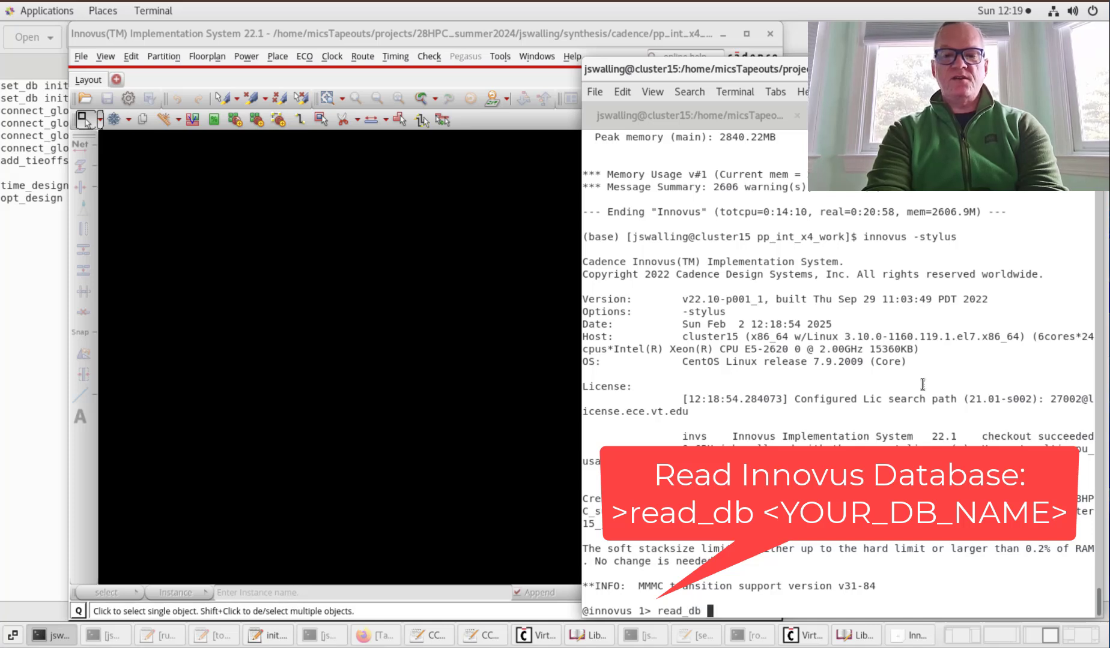
pyautogui.write('INVS/')
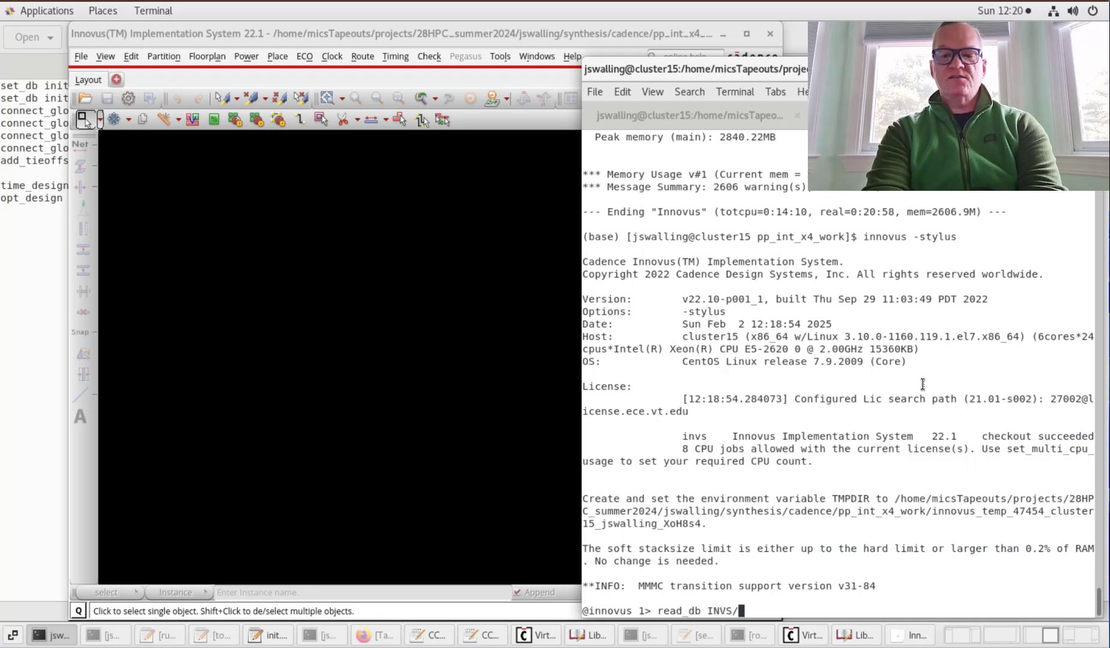
pyautogui.press('Return')
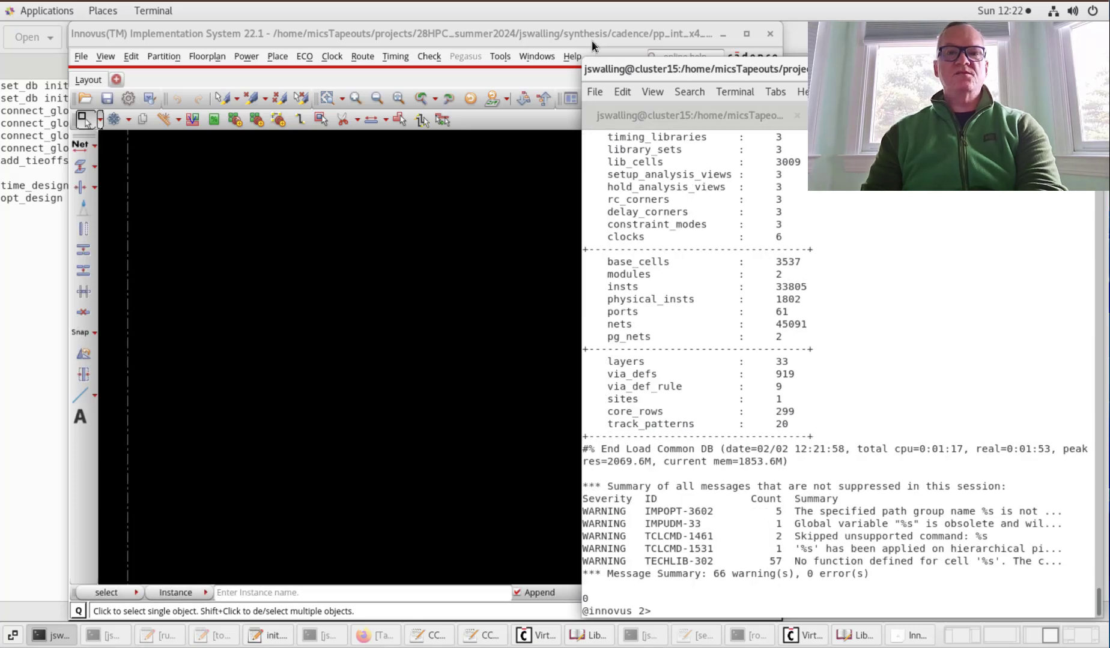
# Reload the floorplan from pp_int_x4_presyn.fp using File > Load > Floorplan
pyautogui.click(558, 278)
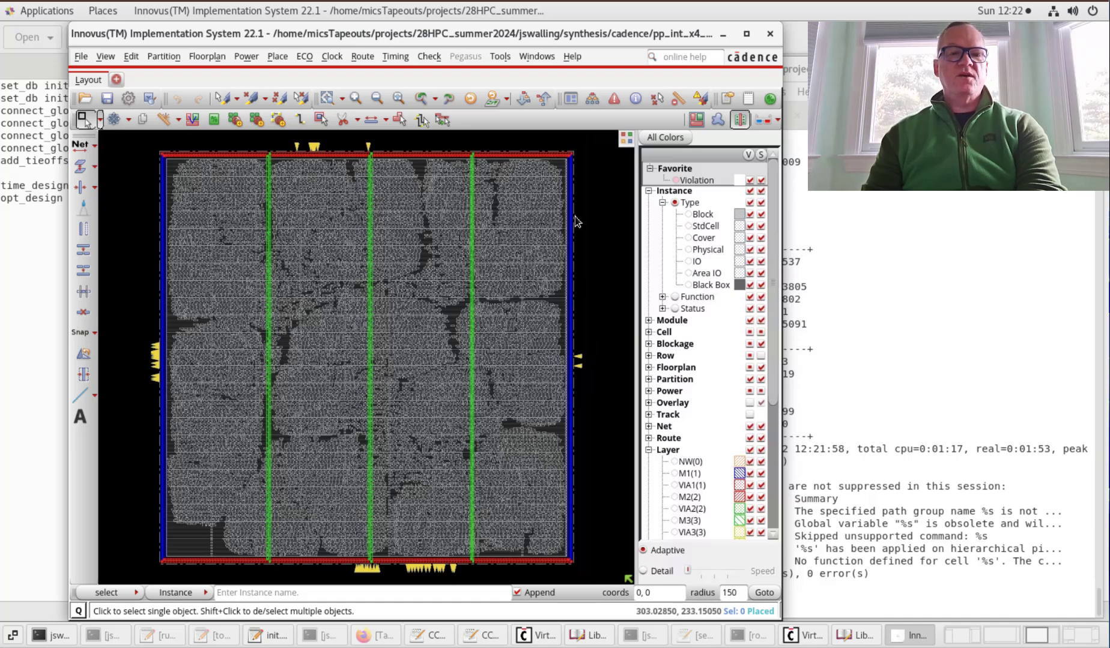
pyautogui.click(80, 55)
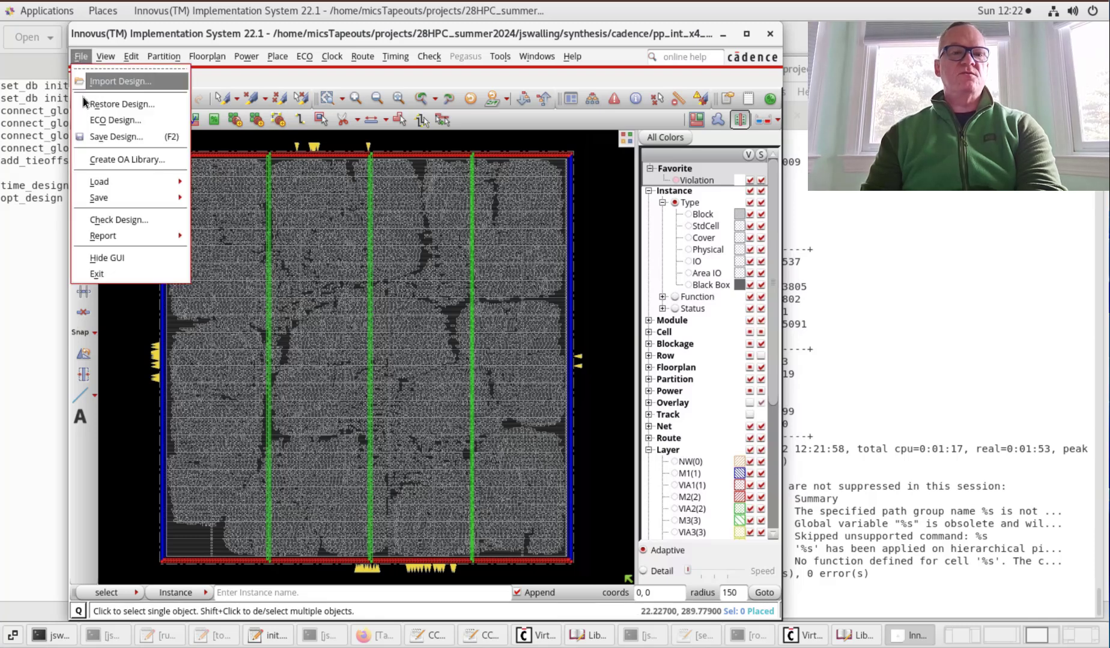
pyautogui.moveTo(117, 190)
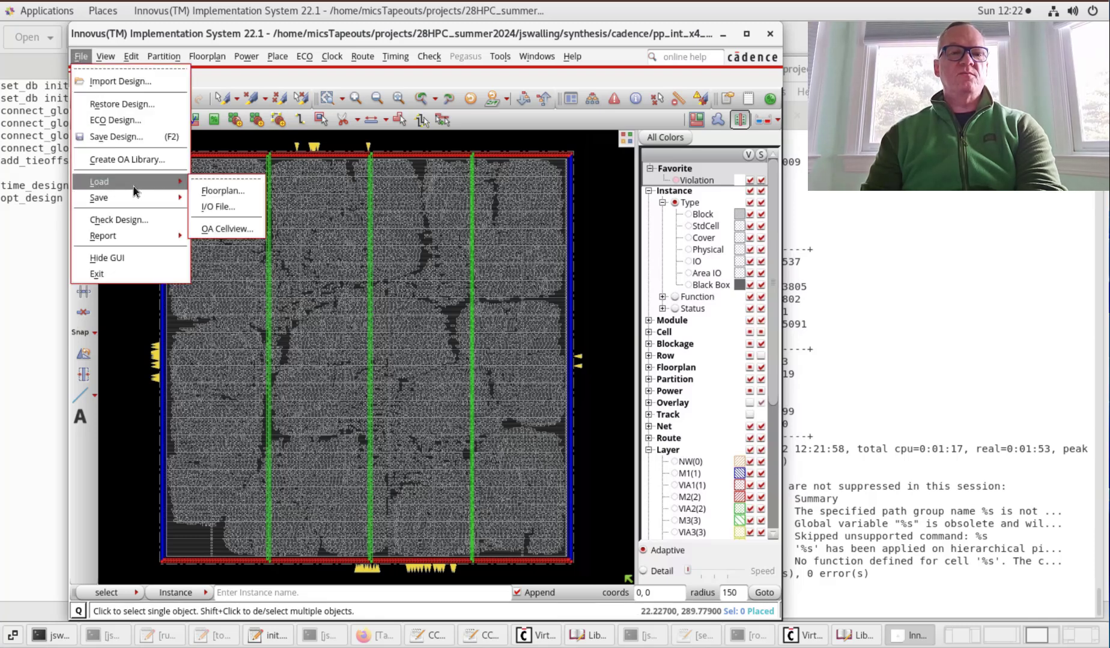
pyautogui.click(252, 190)
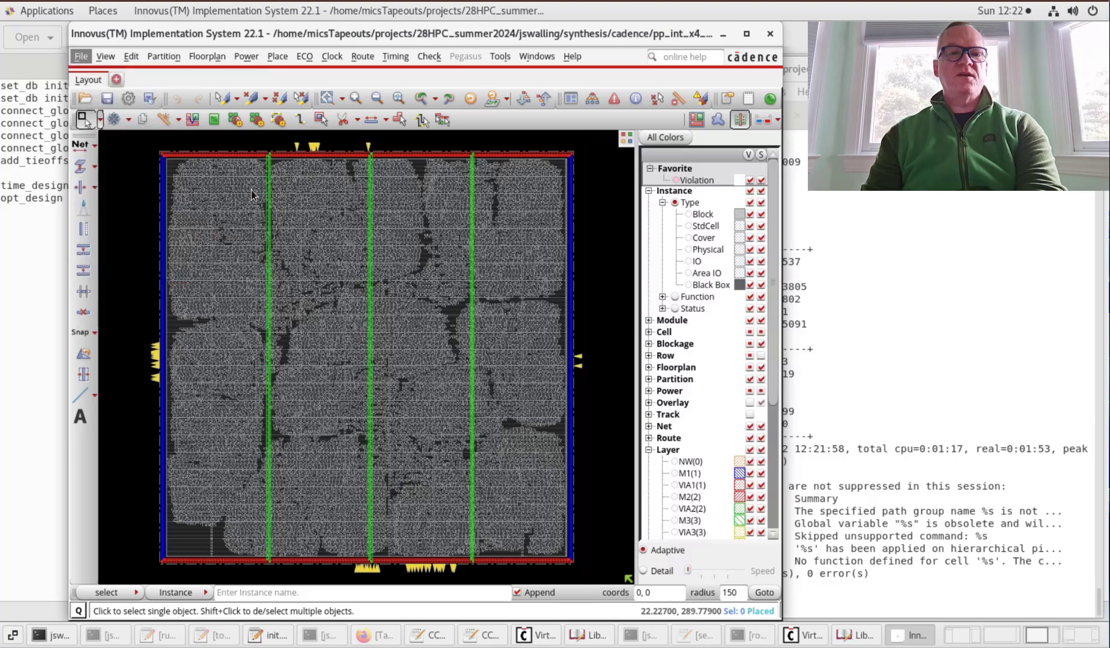
pyautogui.click(526, 240)
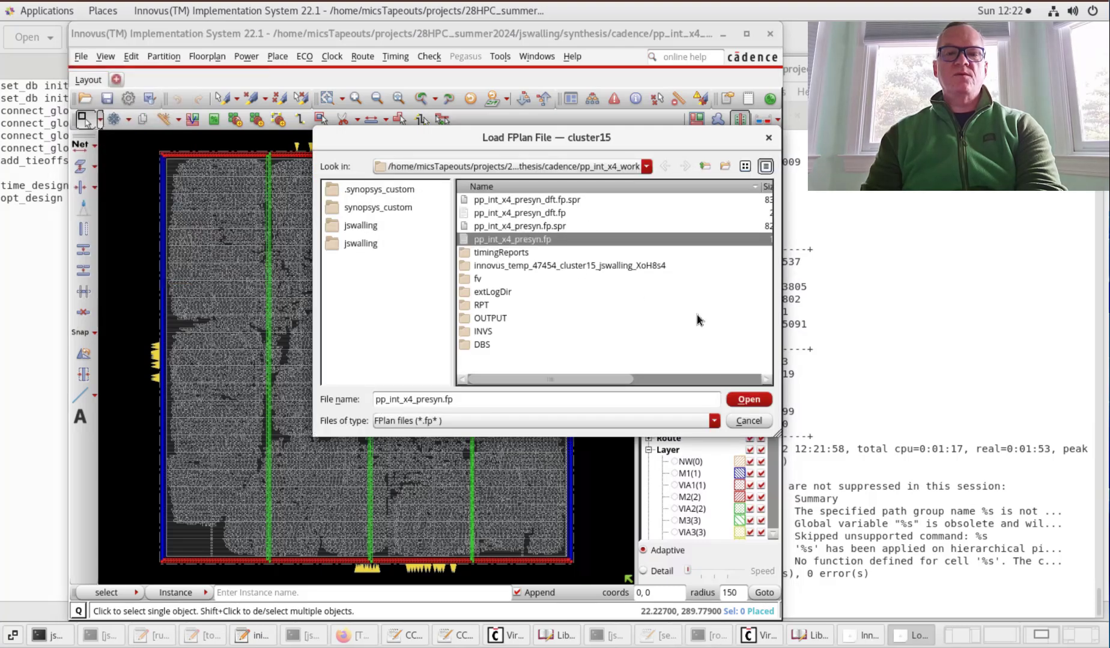
pyautogui.click(761, 401)
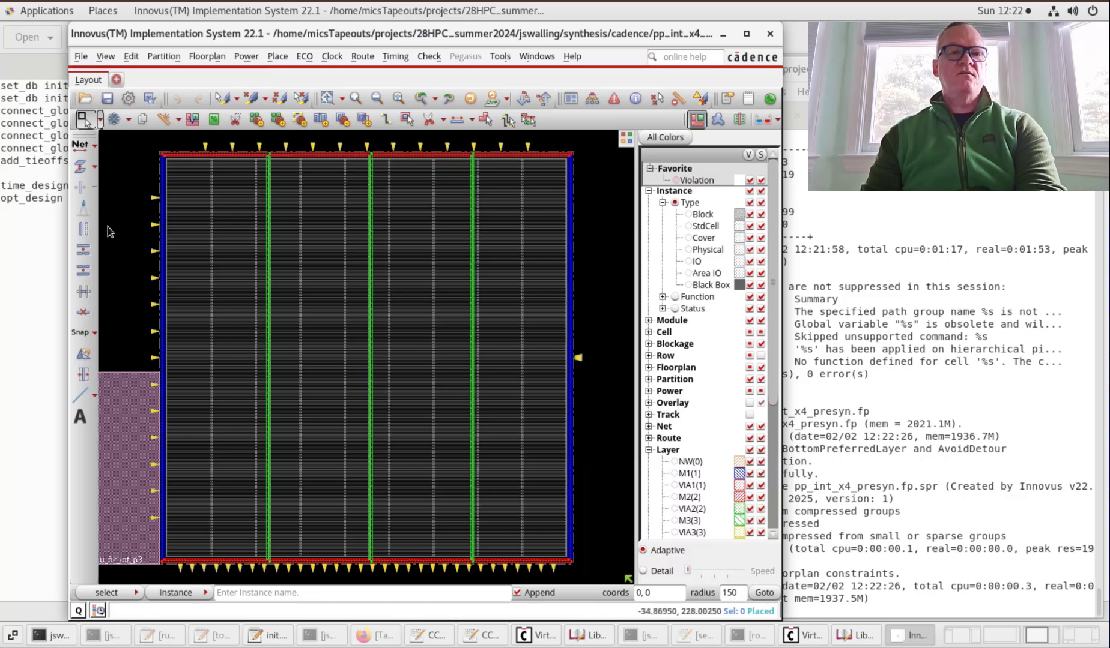
# Put the Out1_im and Out1_re output pins on layer M3 in the Pin Editor
pyautogui.click(132, 57)
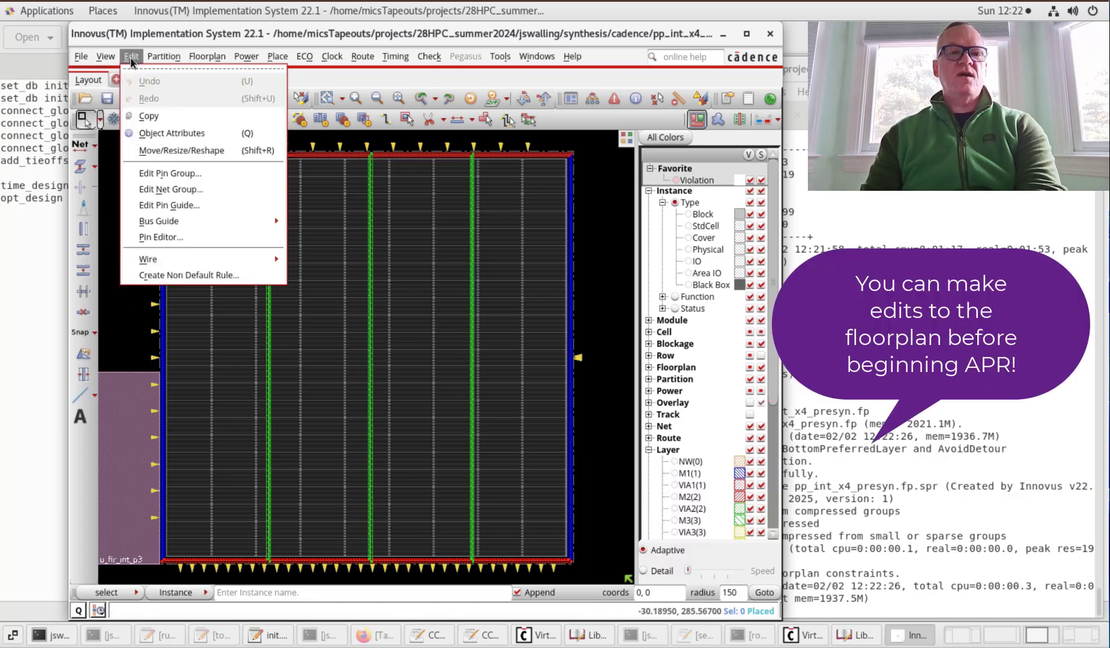
pyautogui.click(159, 237)
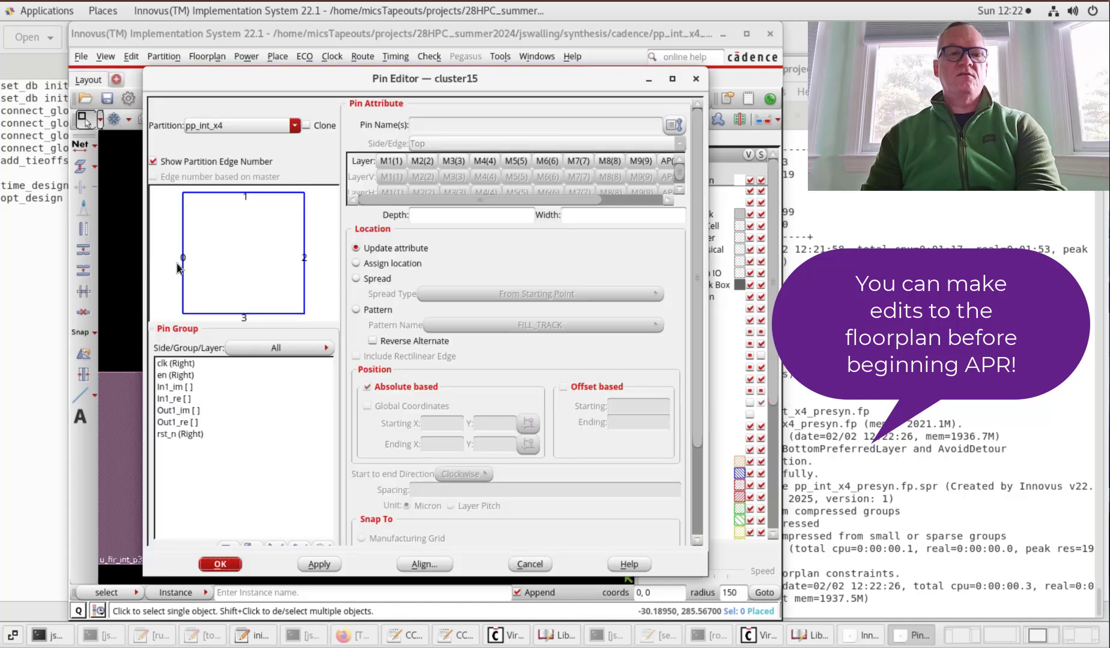
pyautogui.click(167, 410)
pyautogui.keyDown('shift'); pyautogui.click(178, 423); pyautogui.keyUp('shift')
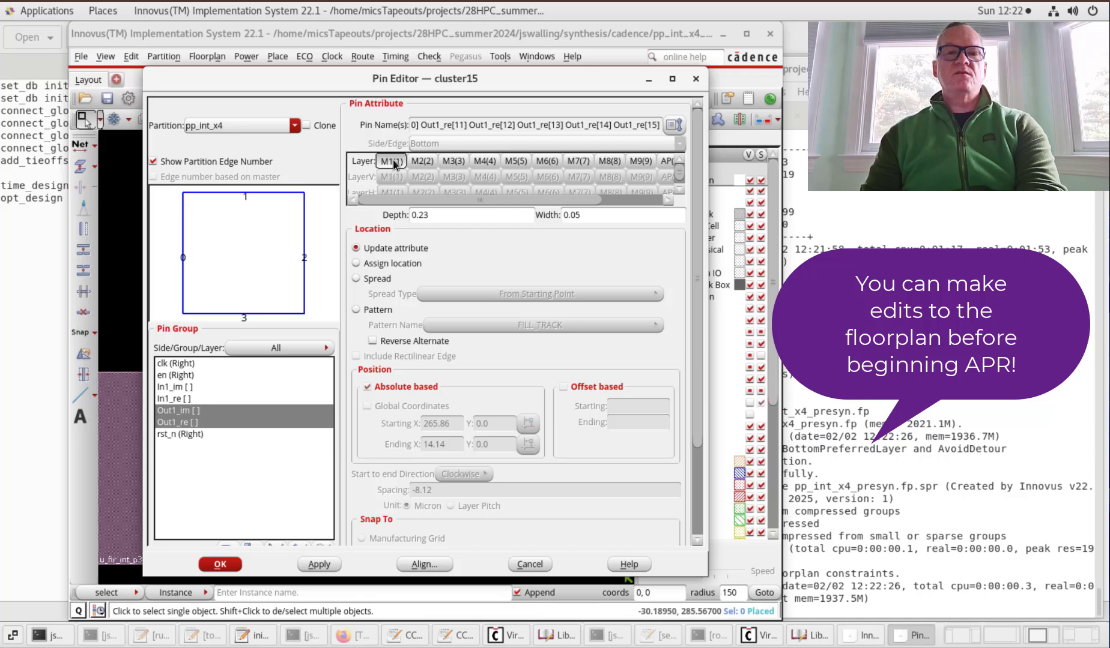
pyautogui.click(459, 163)
pyautogui.click(320, 564)
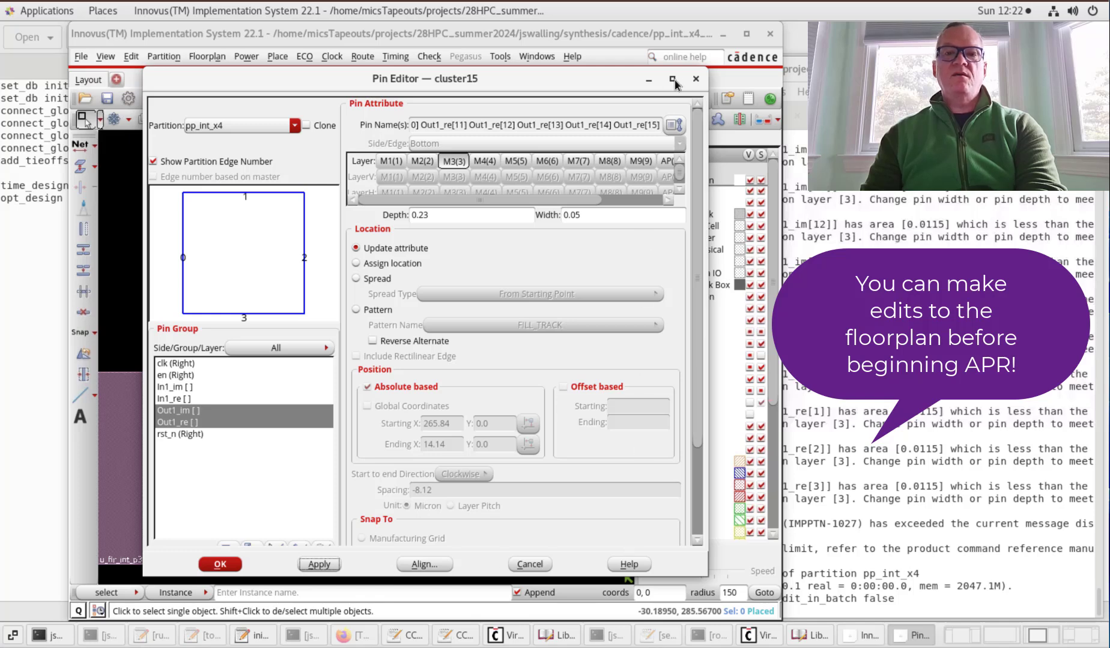
pyautogui.click(696, 79)
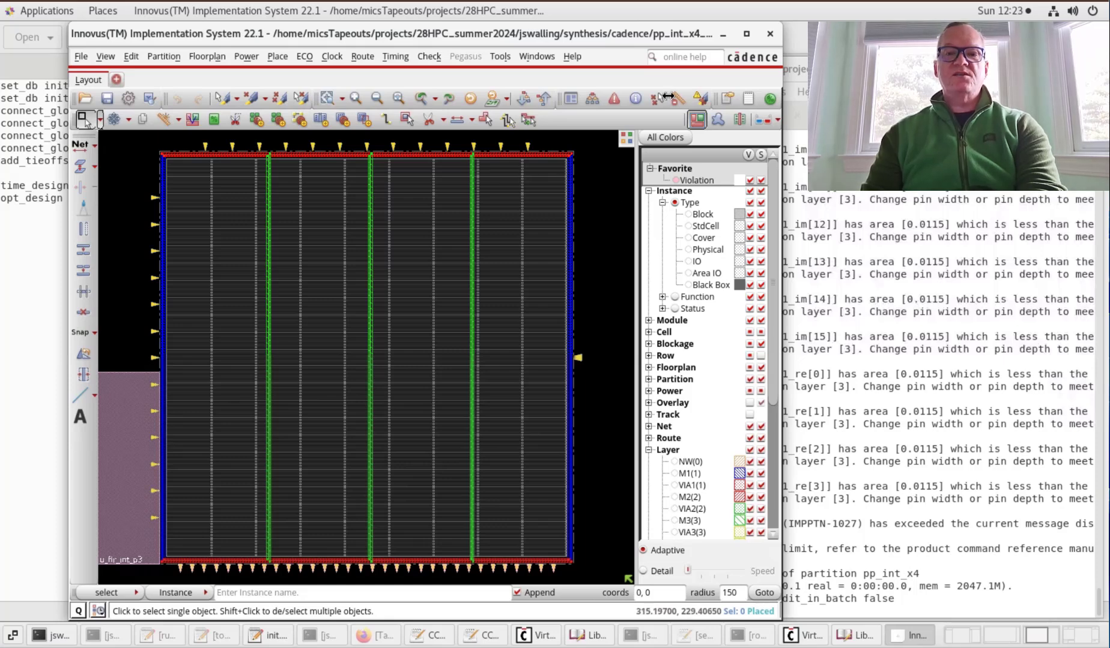
# Switch the layout to Physical View to display the placed standard cells
pyautogui.click(739, 119)
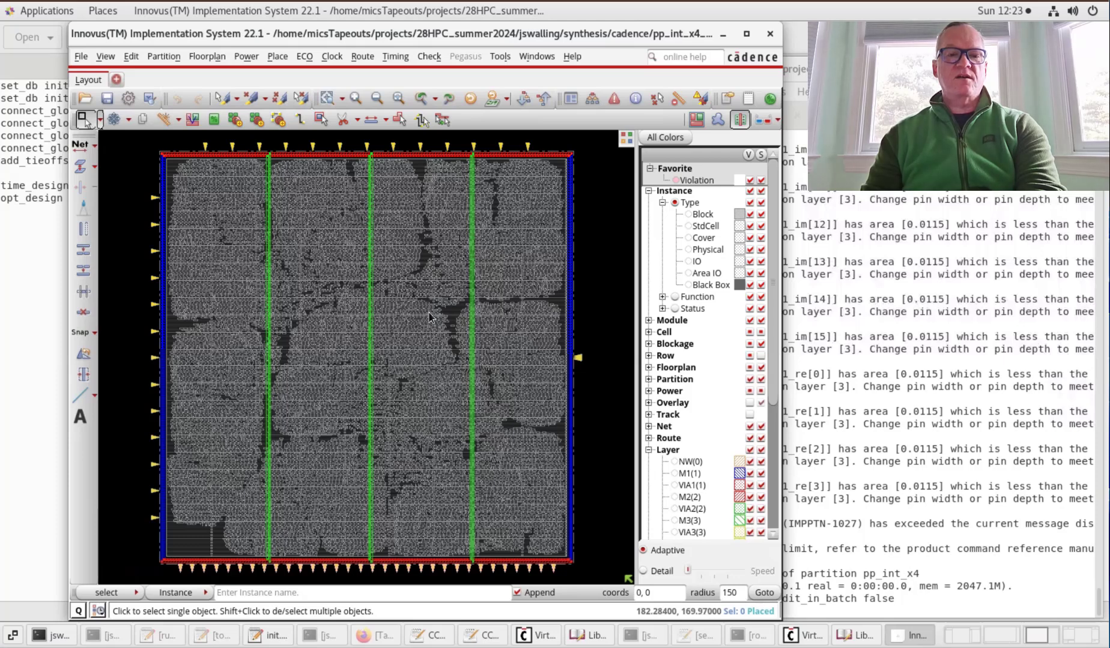
pyautogui.click(27, 247)
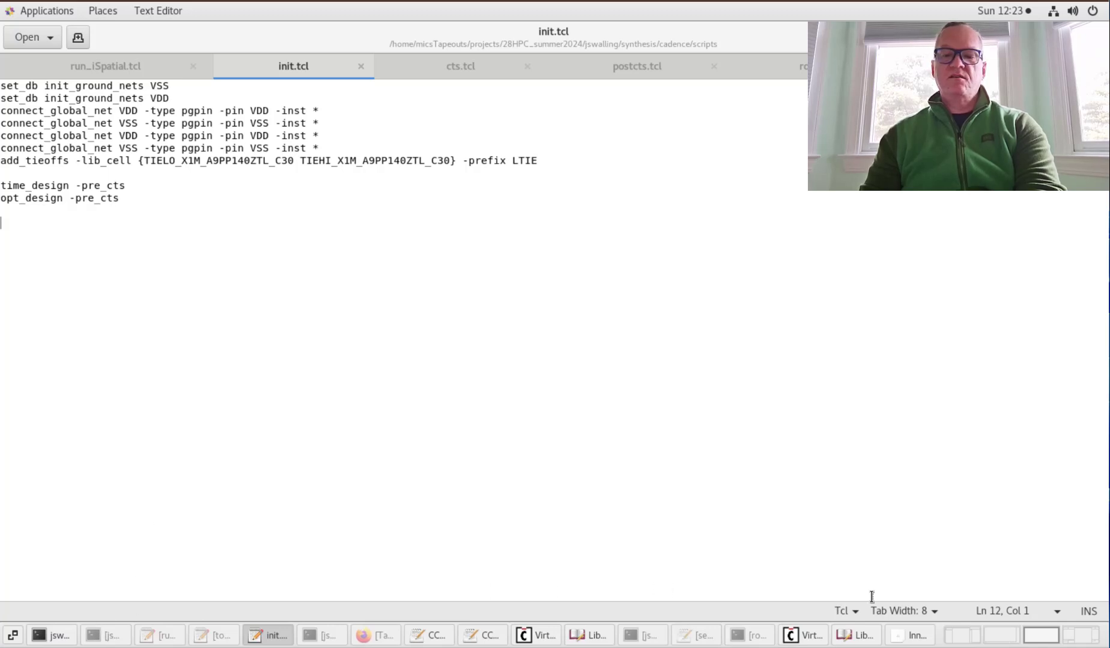
# Enter source ../scripts/init.tcl at a fresh Innovus console prompt, completing the path with Tab
pyautogui.click(913, 635)
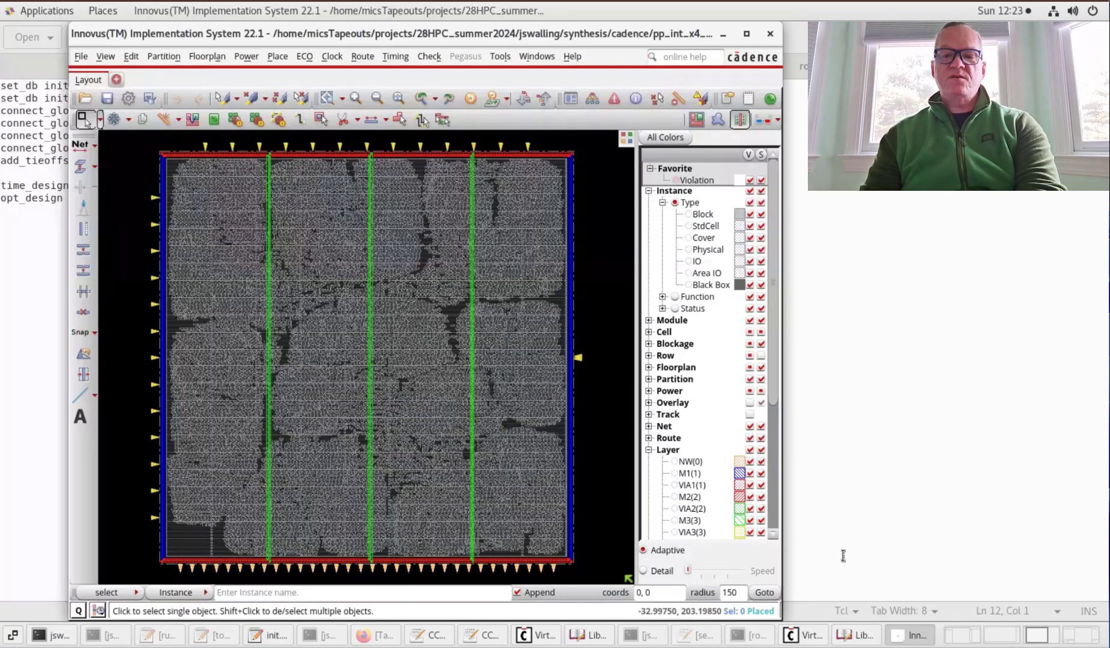
pyautogui.click(73, 631)
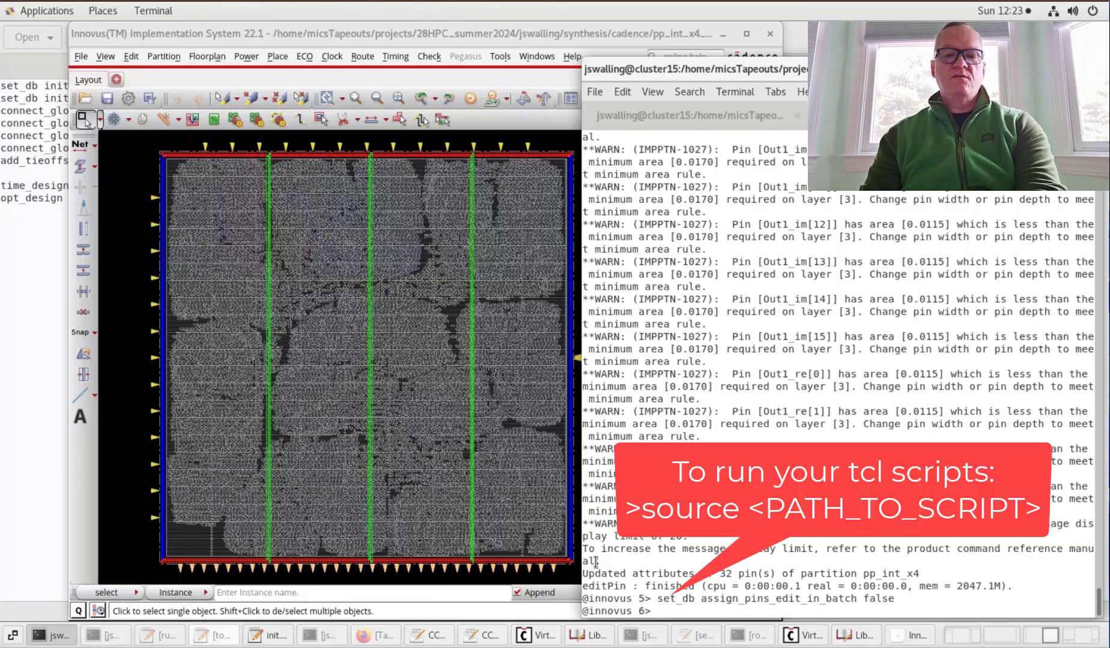
pyautogui.press('Return')
pyautogui.write('sou')
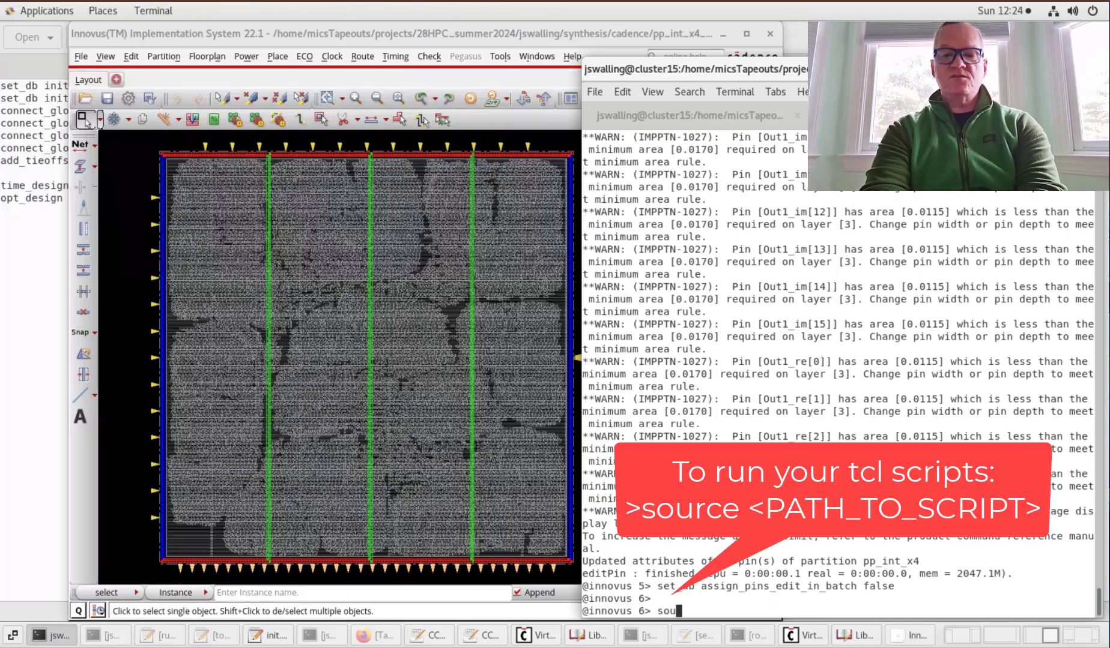
pyautogui.write('rce ../scripts/')
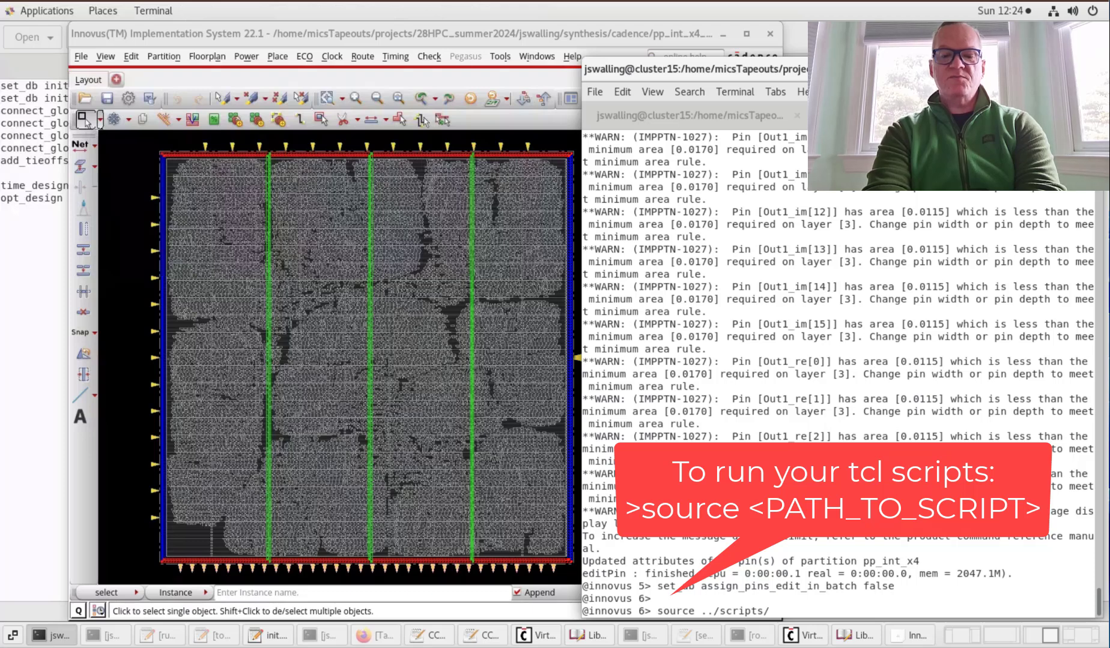
pyautogui.write('in')
pyautogui.press('Tab')
pyautogui.press('Tab')
pyautogui.write('it')
pyautogui.press('Tab')
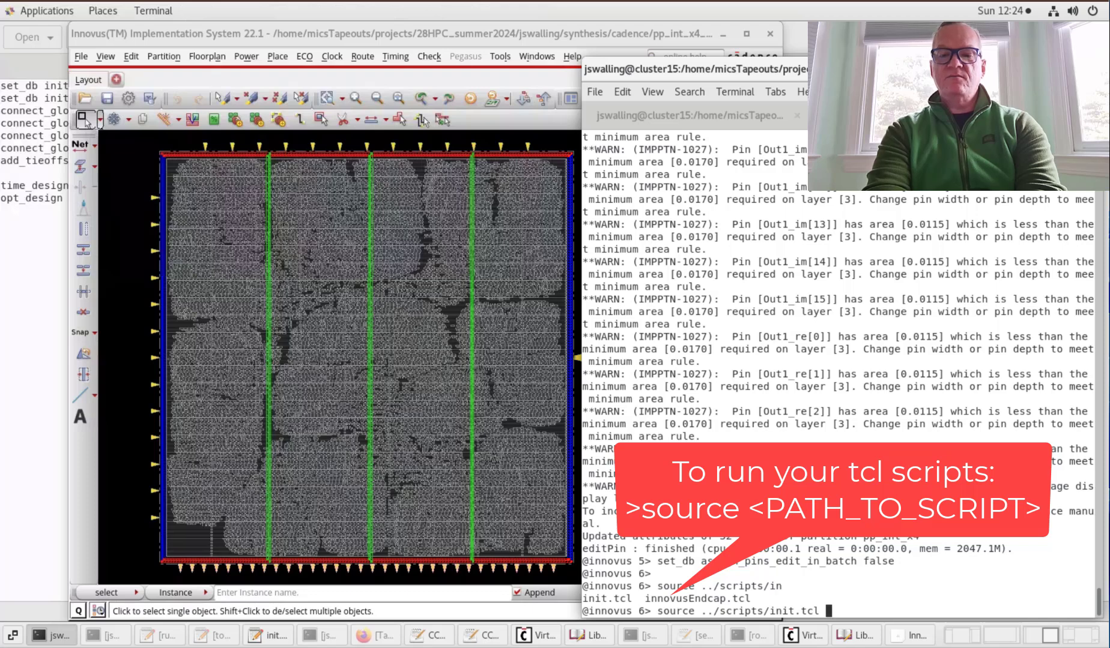